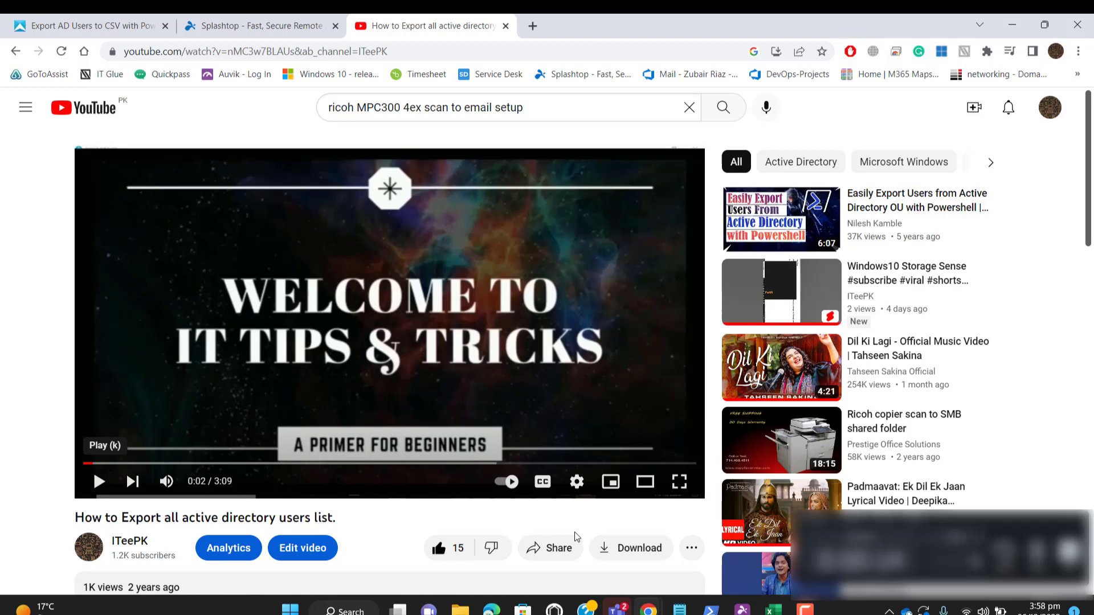
Expand the video description to read the Active Directory query, then minimize Chrome to the desktop.
left_click(1088, 189)
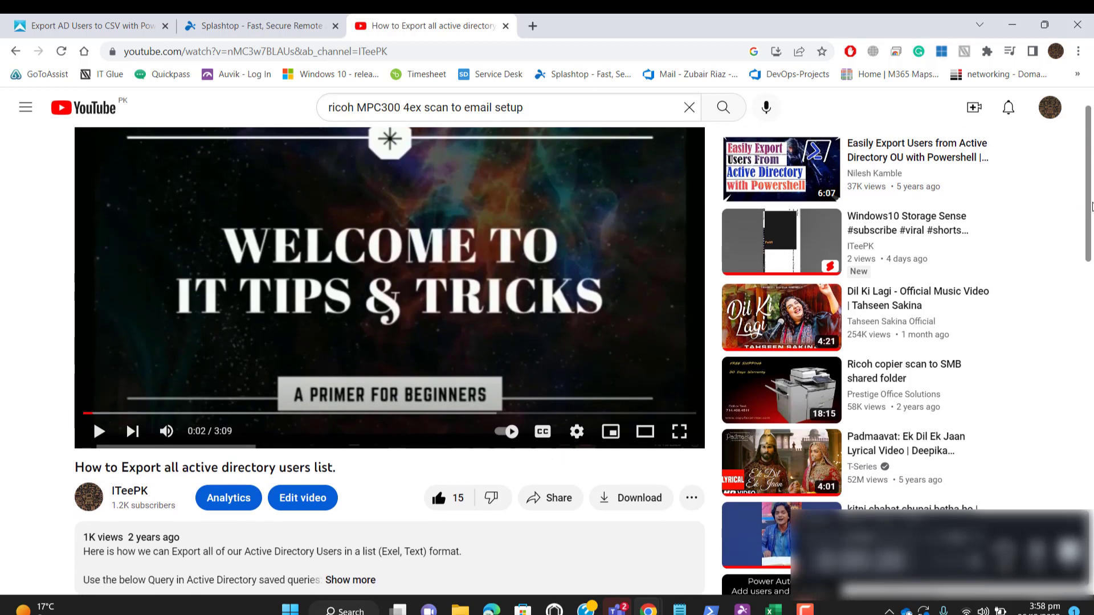
left_click_drag(1088, 188, 1091, 209)
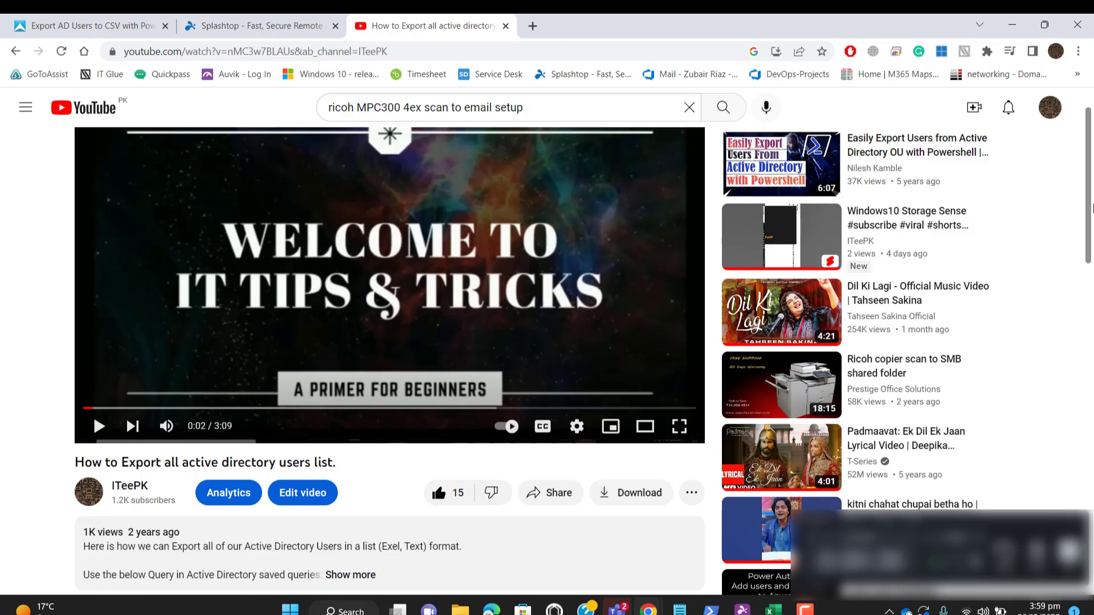
left_click_drag(1092, 208, 1091, 212)
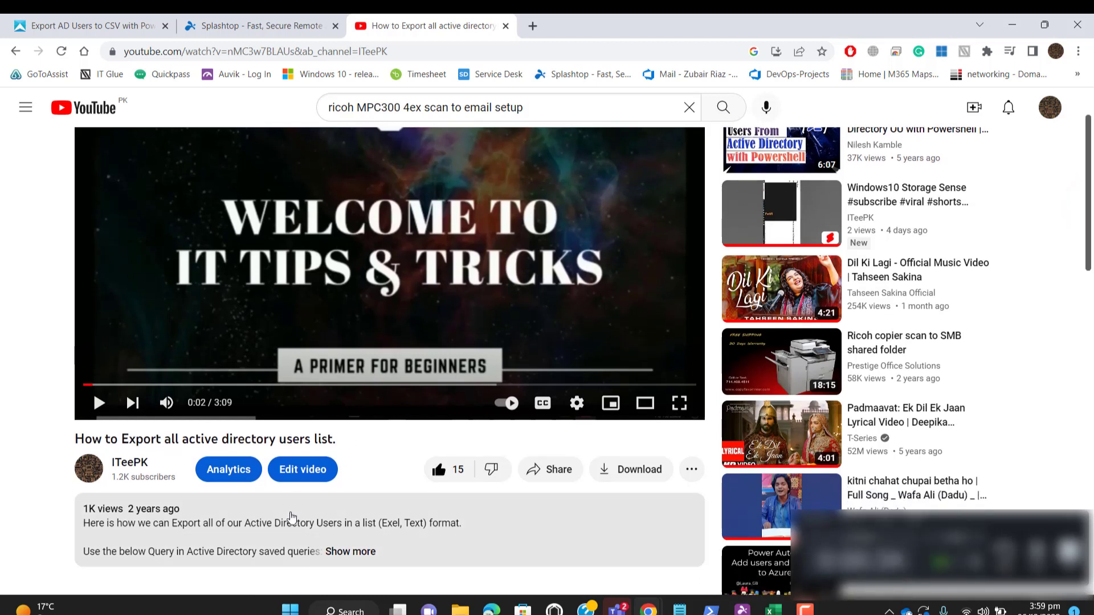
left_click(343, 552)
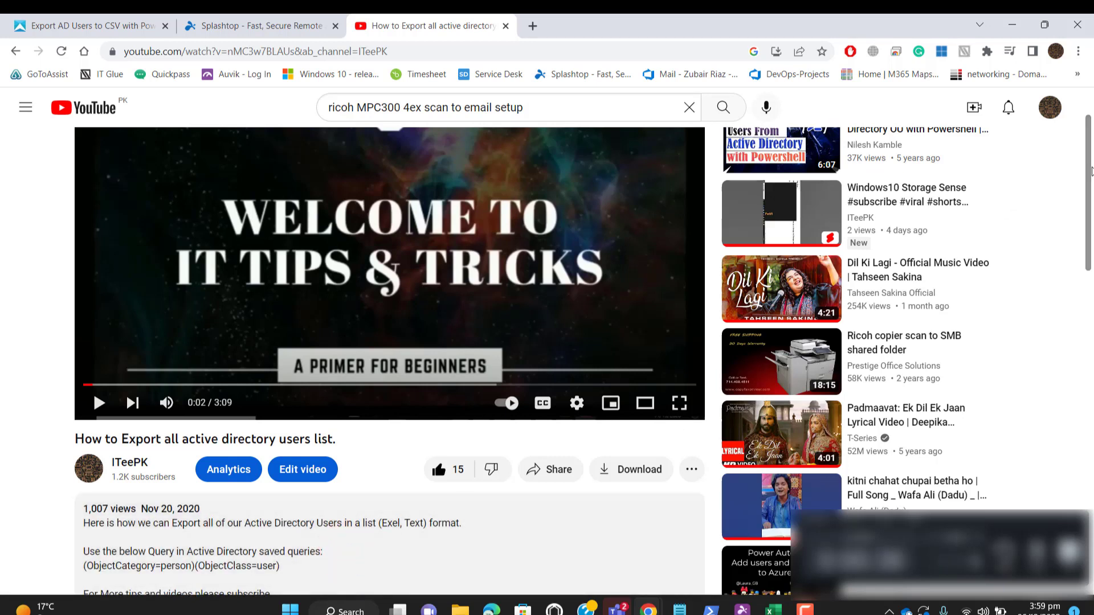
left_click_drag(1088, 163, 1088, 189)
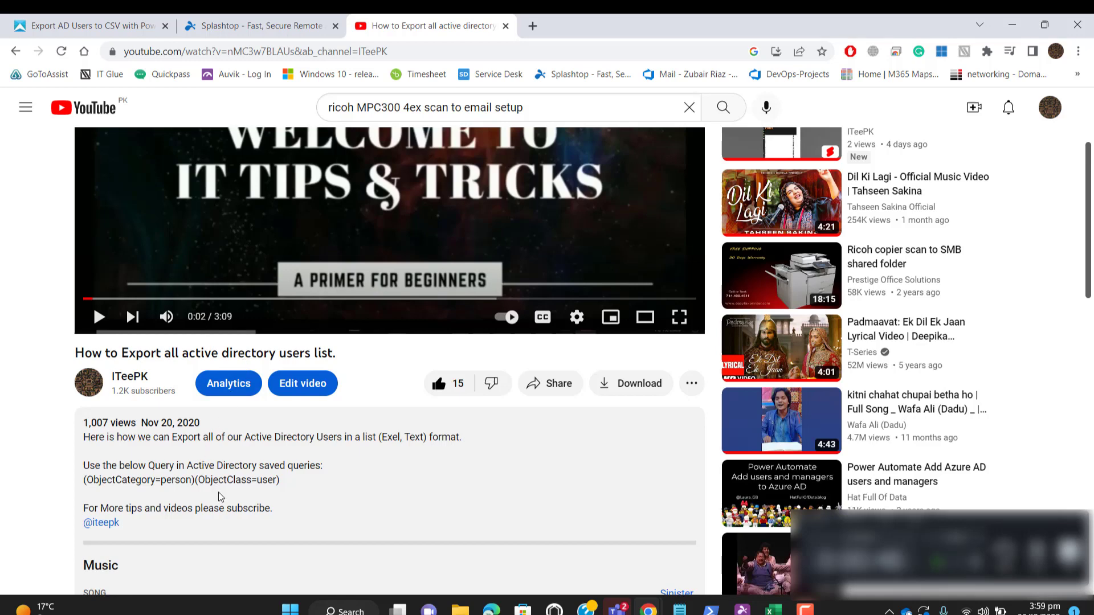
left_click(1009, 23)
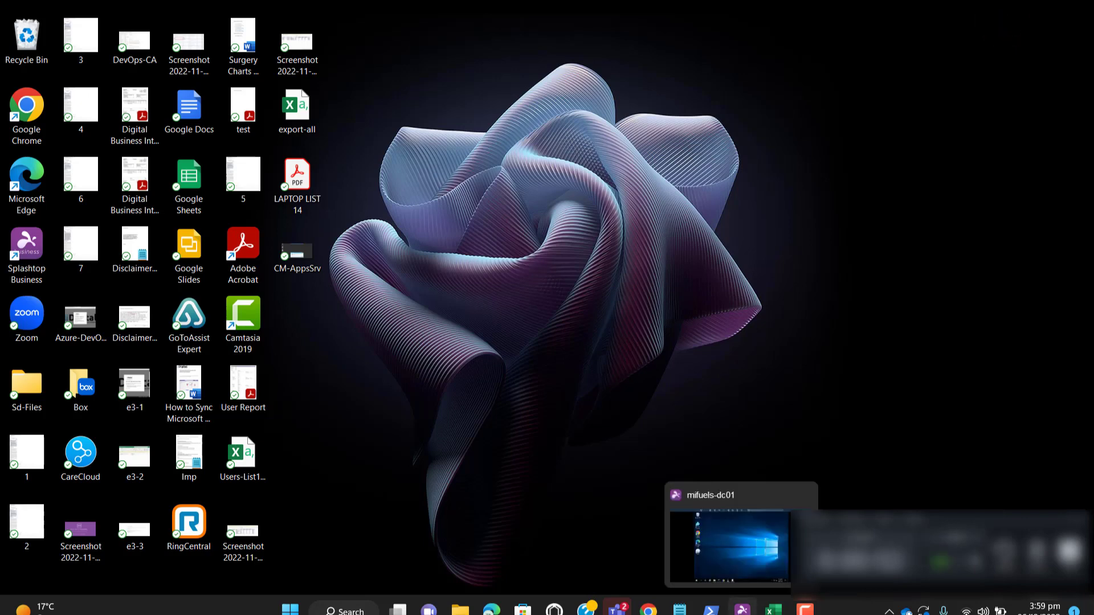
On mifuels-dc01 via Splashtop, search 'power' and run Windows PowerShell as administrator.
left_click(742, 609)
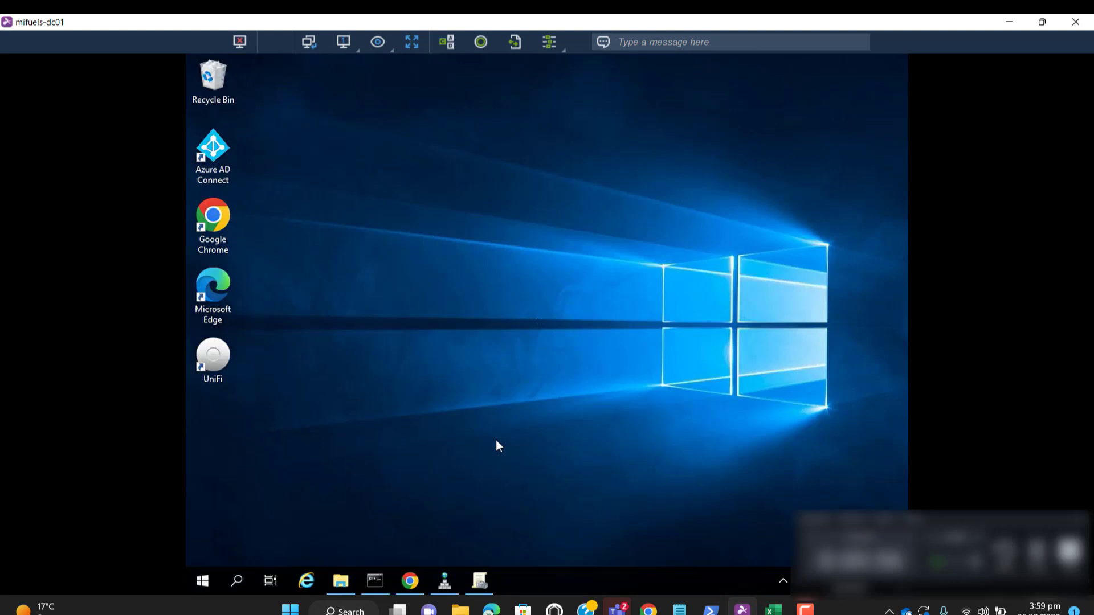
left_click(239, 575)
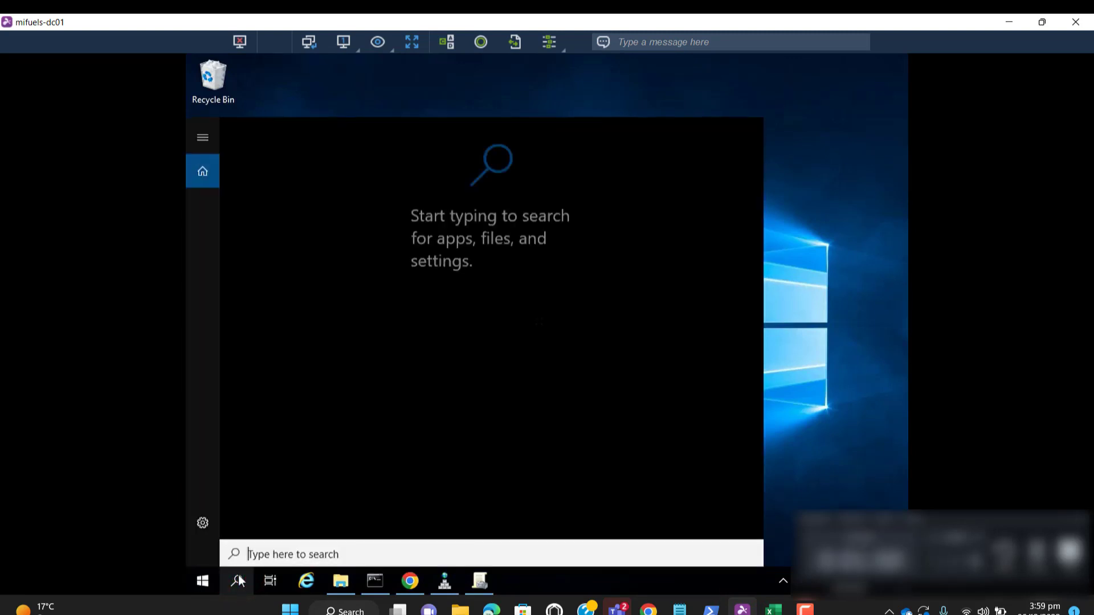
type("po")
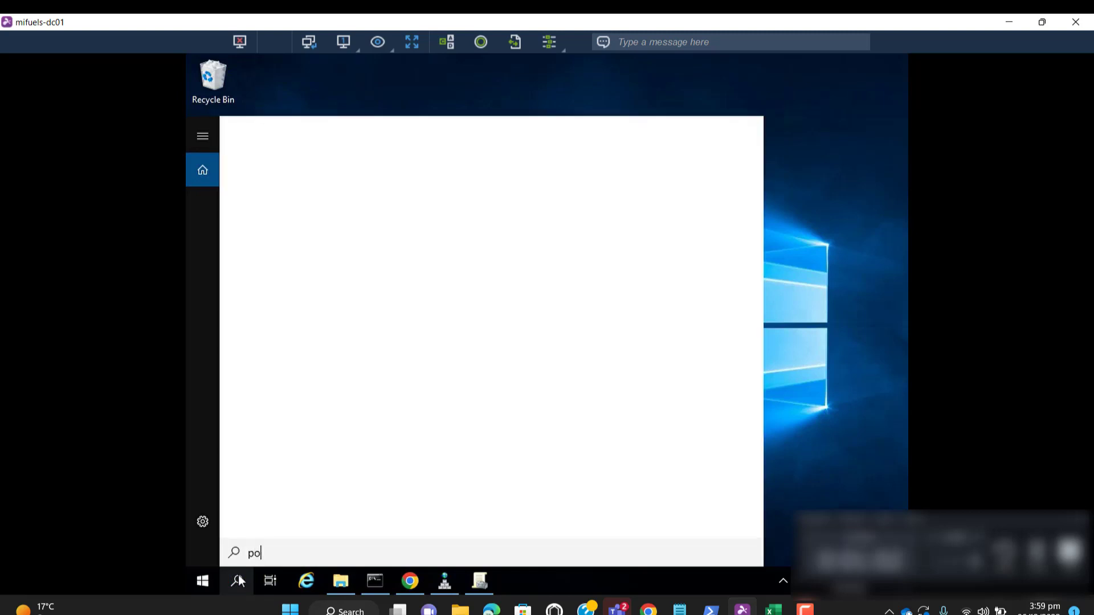
type("wer")
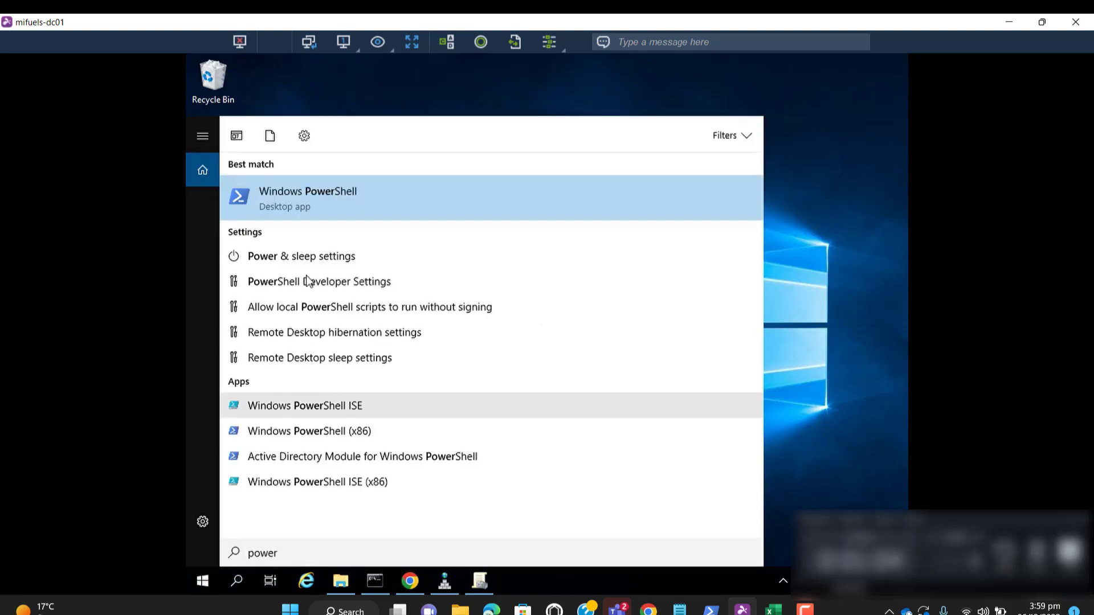
right_click(314, 201)
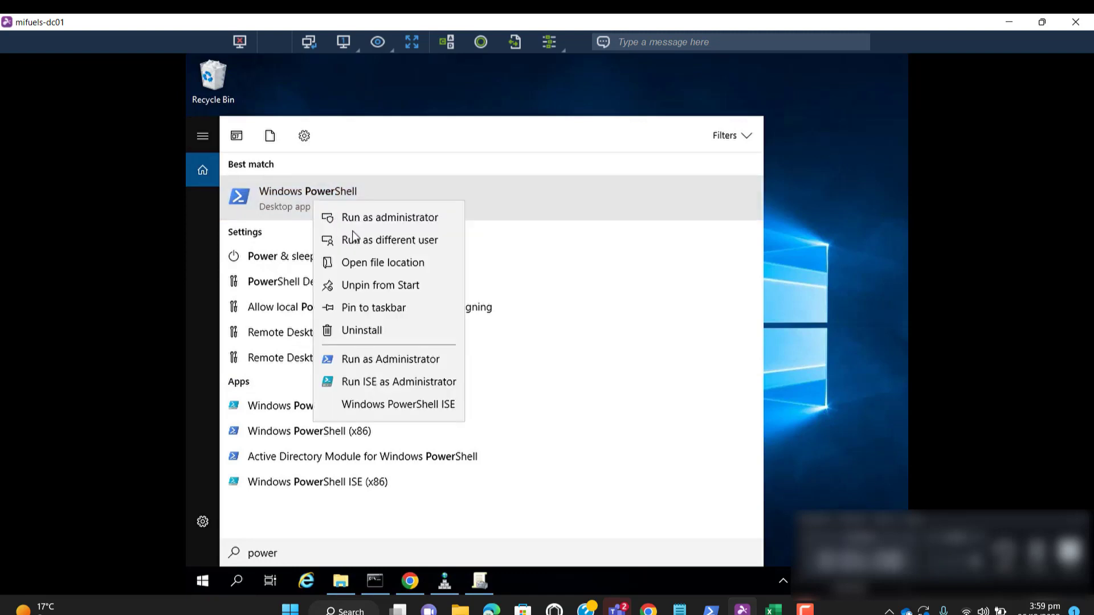
left_click(381, 221)
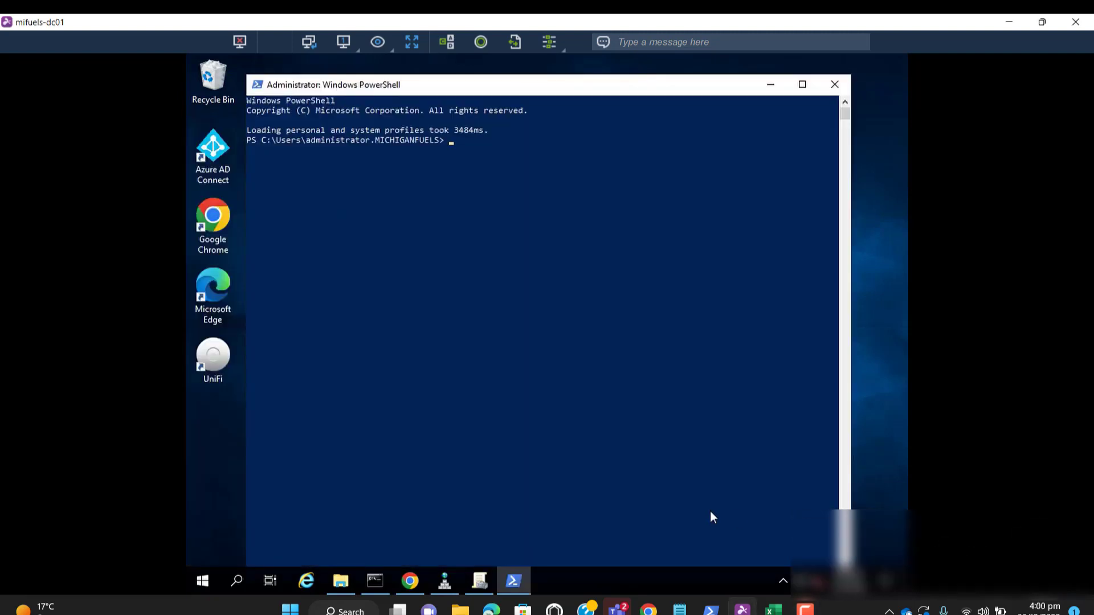
Copy the get-aduser export command from the Notepad notes and paste it at the PowerShell prompt.
left_click(680, 610)
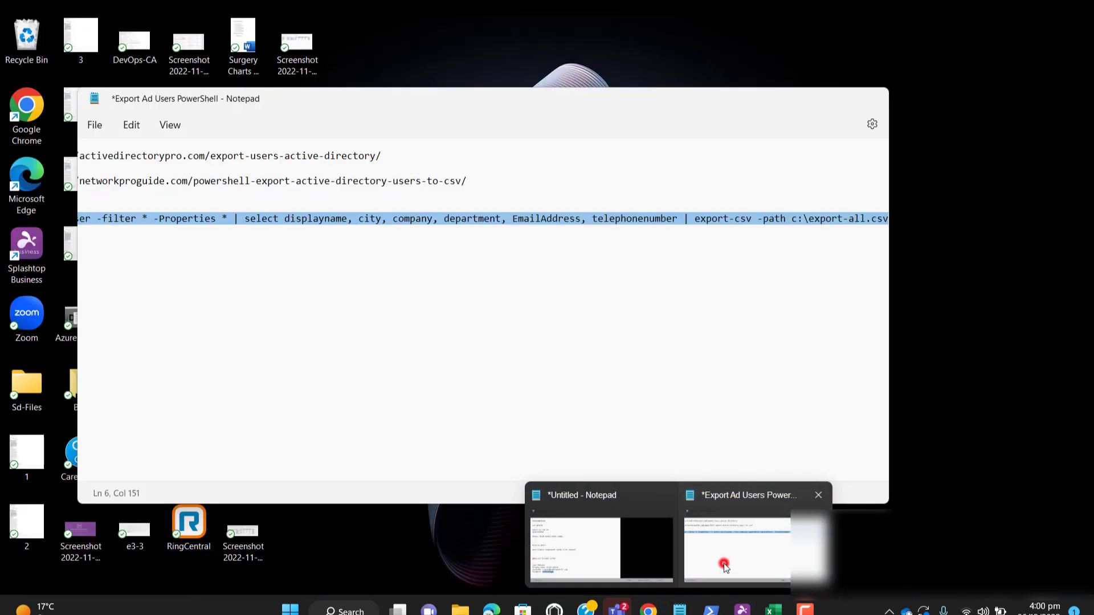
left_click(722, 570)
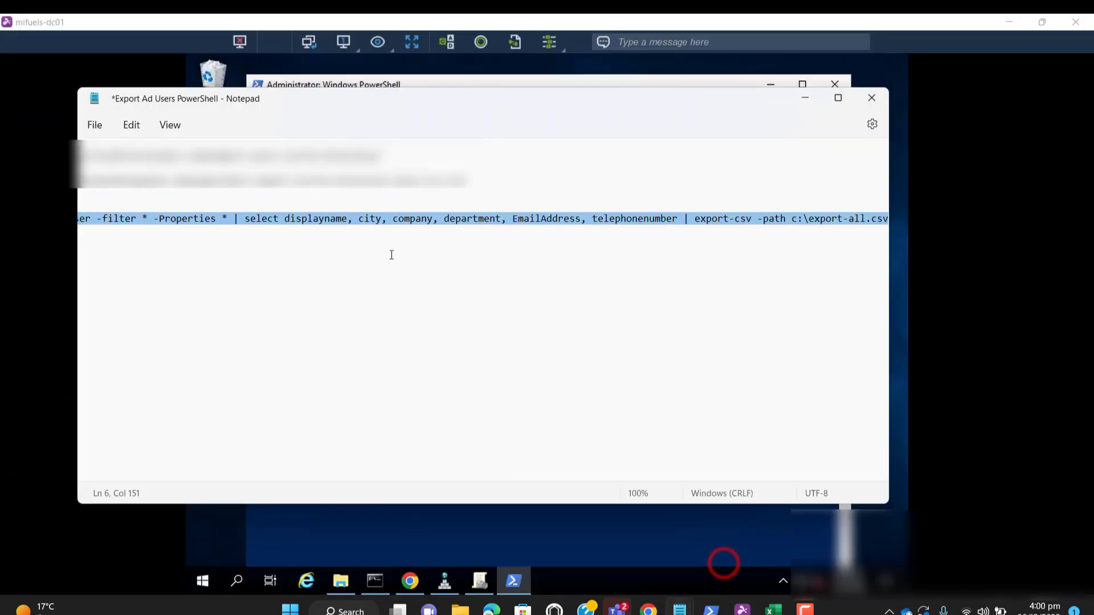
left_click(383, 242)
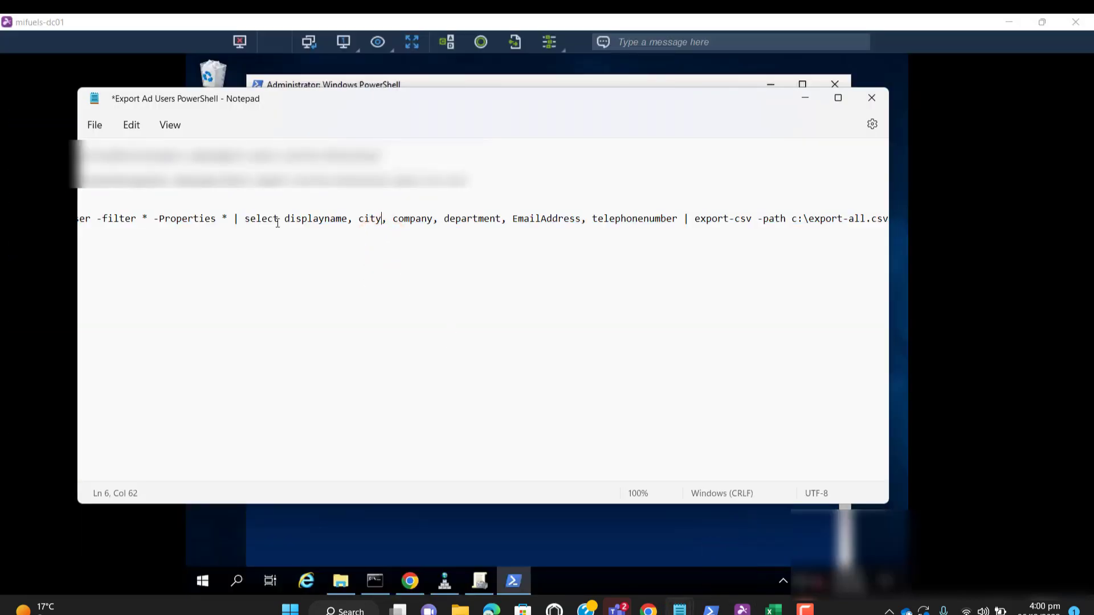
left_click(194, 219)
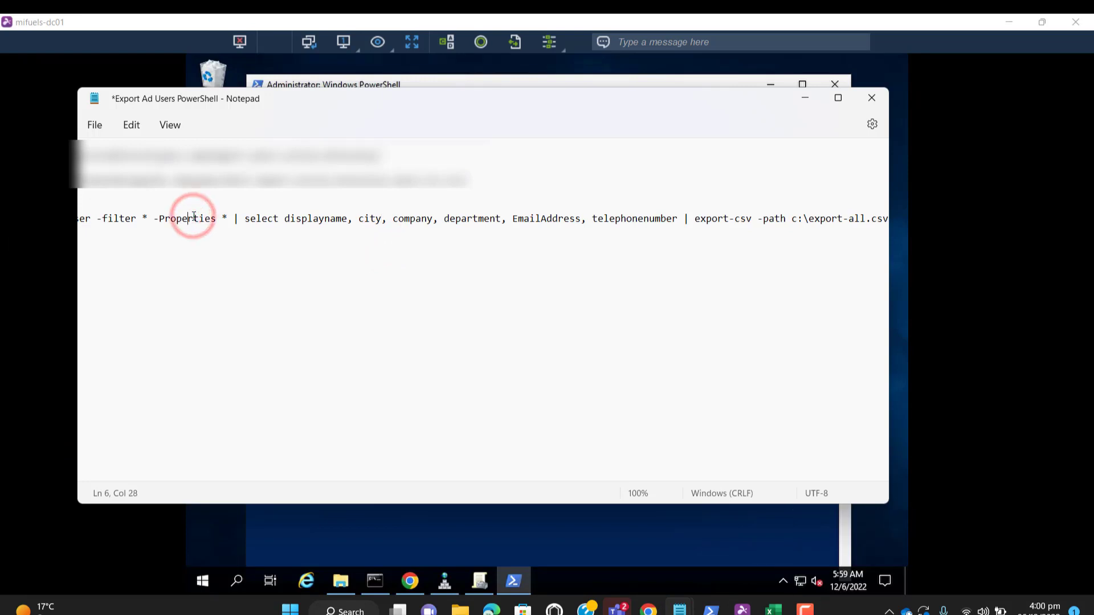
key("Left")
key("Left")
key("Left")
key("Left")
key("Left")
key("Left")
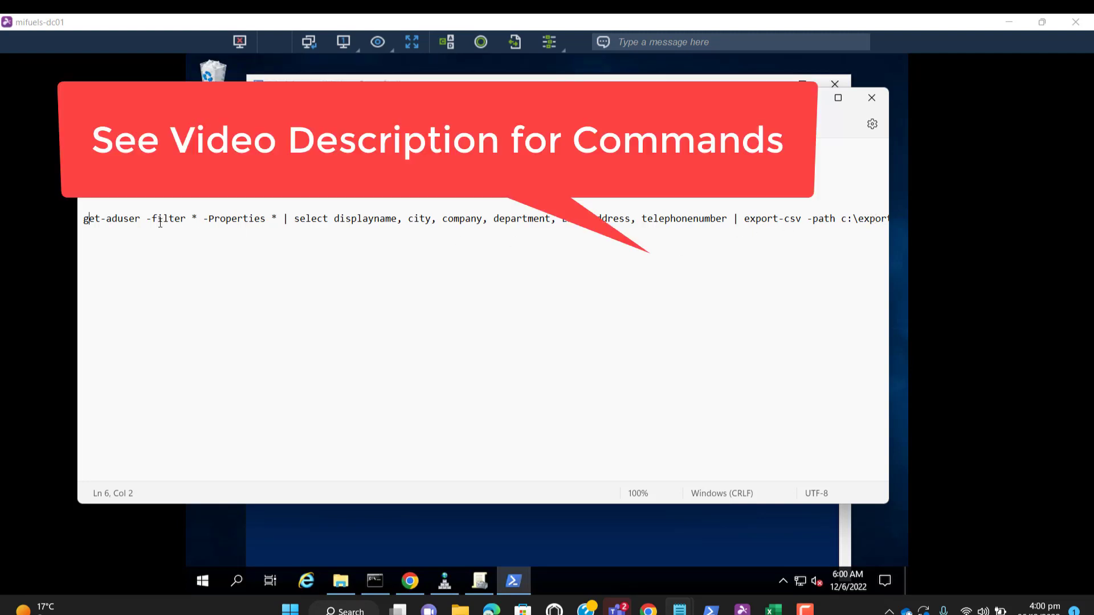
left_click_drag(86, 220, 887, 219)
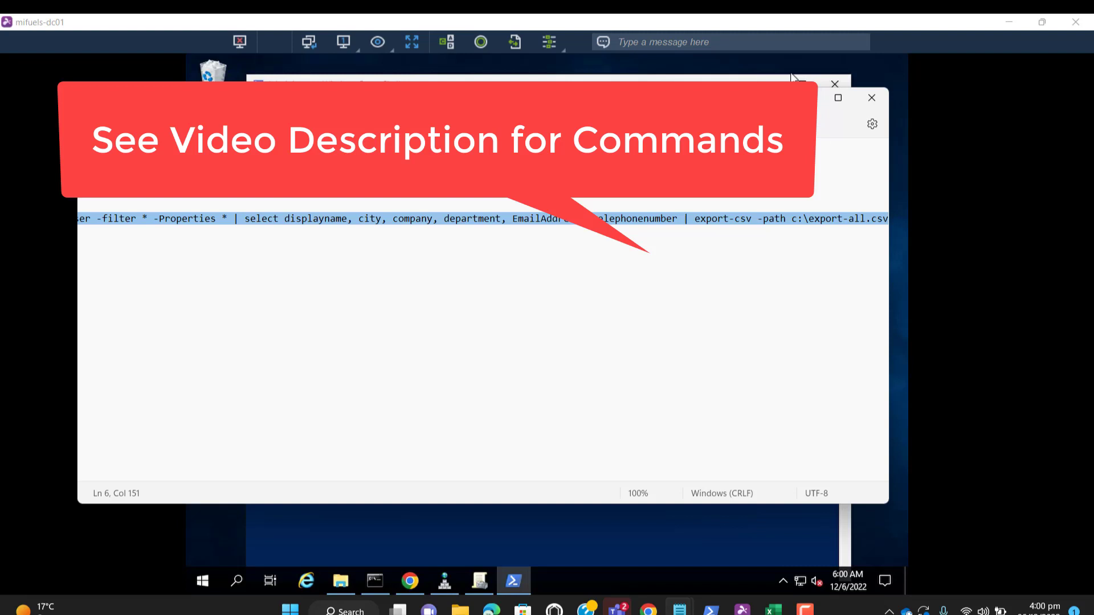
left_click(804, 98)
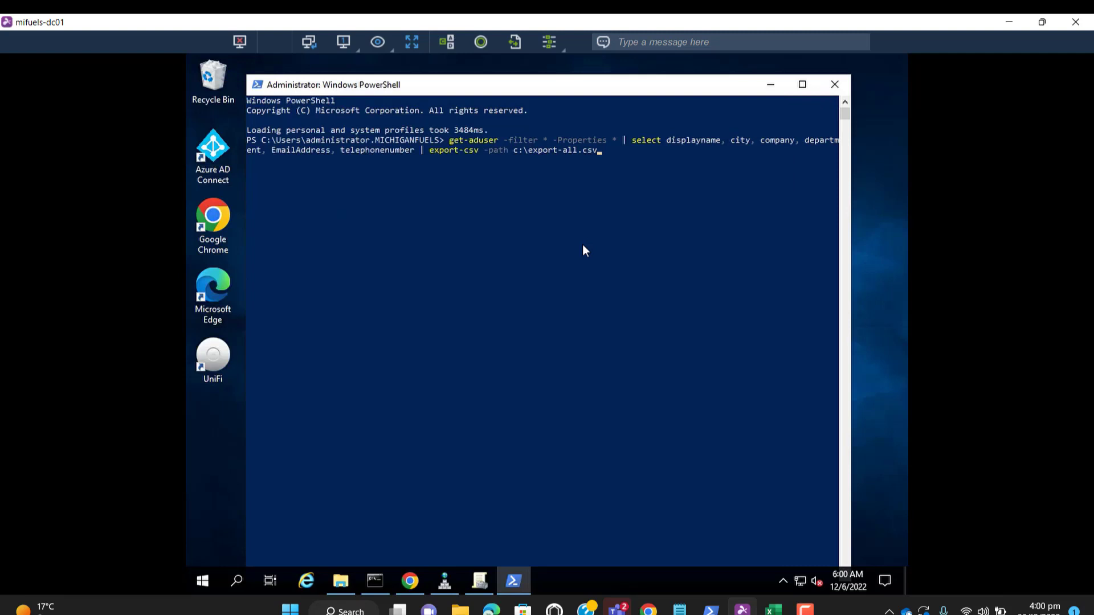
Run the get-aduser command exporting all users to c:\export-all.csv, then show the C: drive.
key("Return")
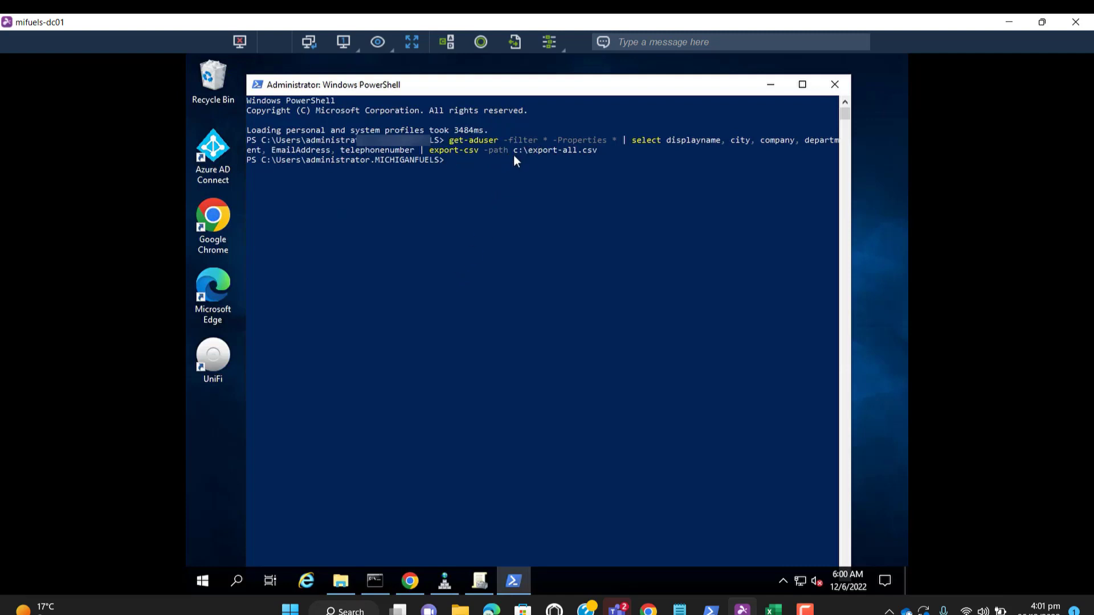
left_click(339, 586)
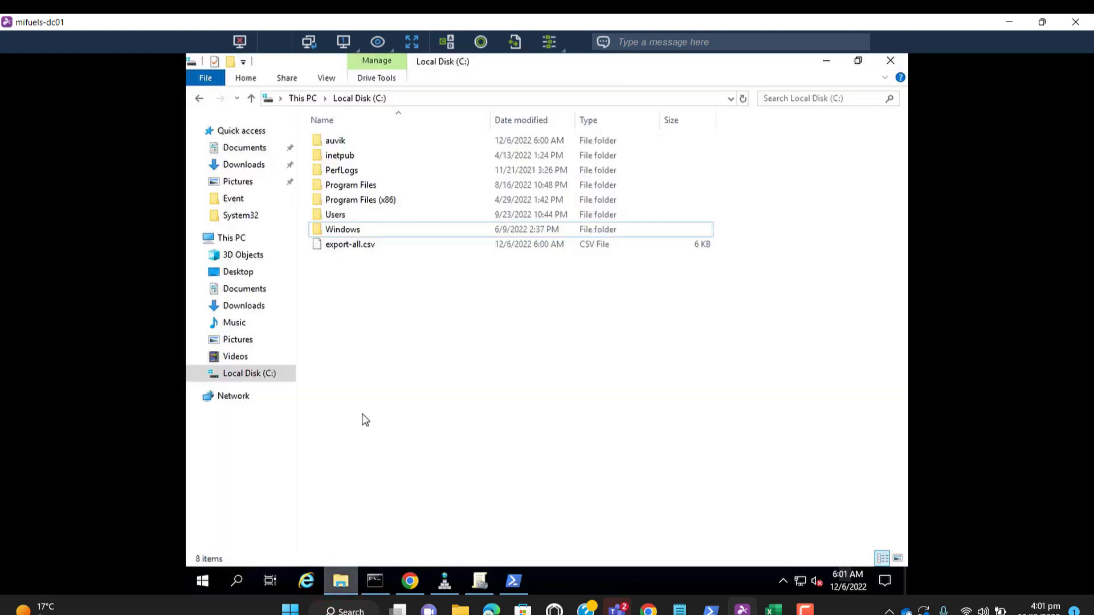
Refresh Local Disk (C:), select the new export-all.csv and copy it.
left_click(394, 404)
left_click(744, 98)
left_click(342, 247)
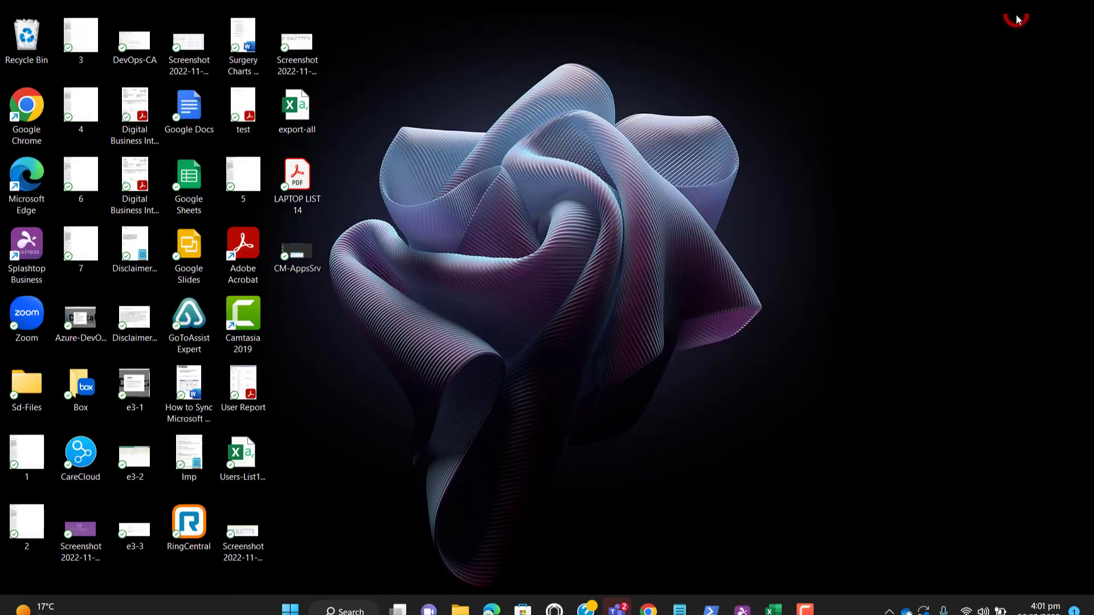
Paste export-all onto the local desktop with Copy and Replace, dismissing the file-in-use error.
left_click(1009, 21)
key("ctrl+v")
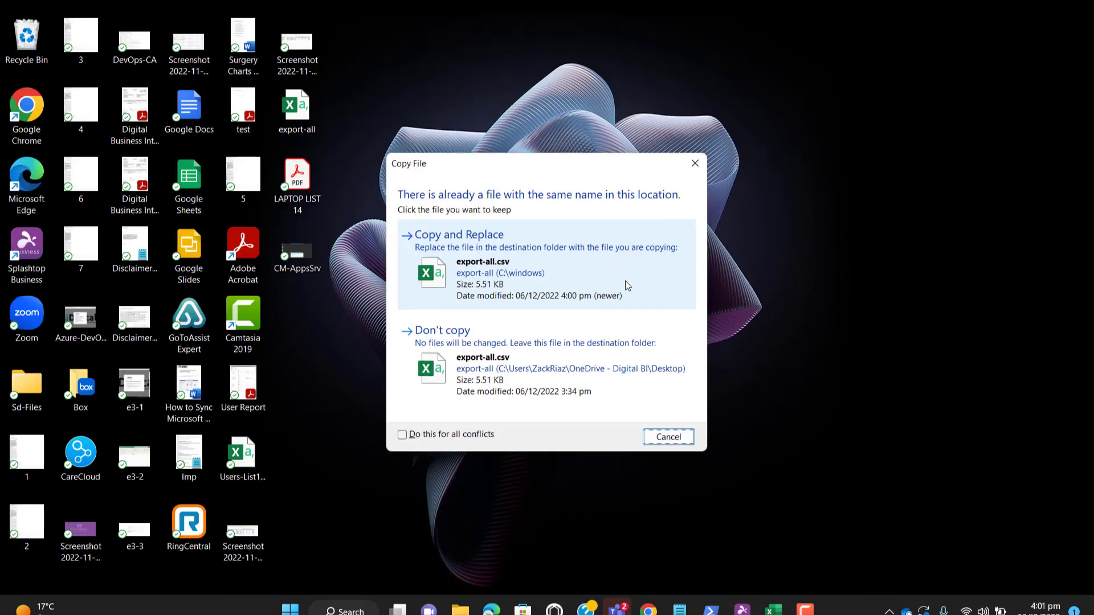
left_click(562, 277)
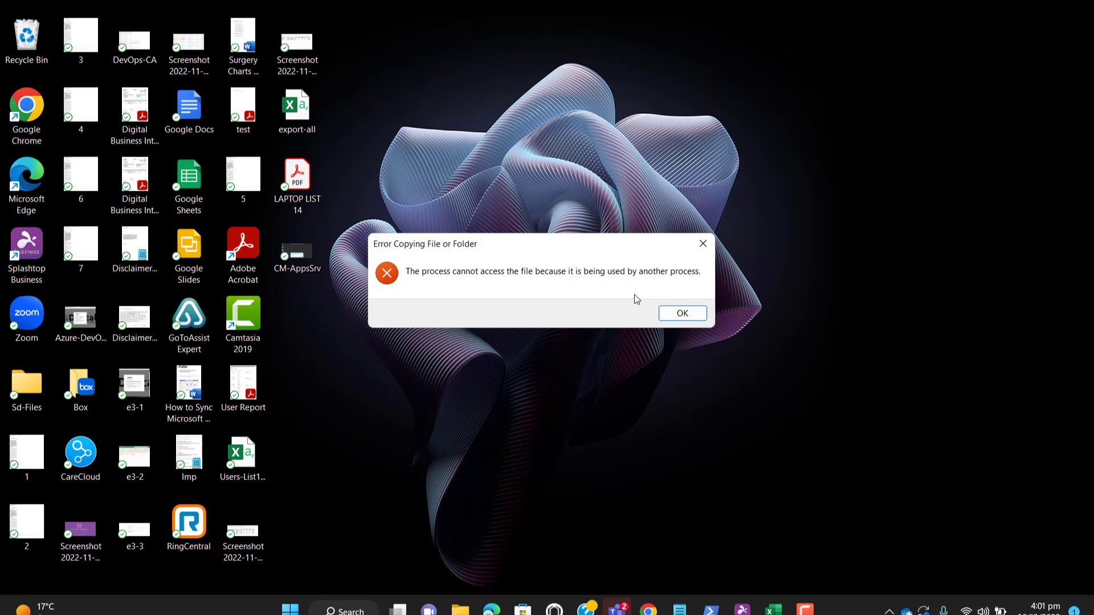
left_click(683, 315)
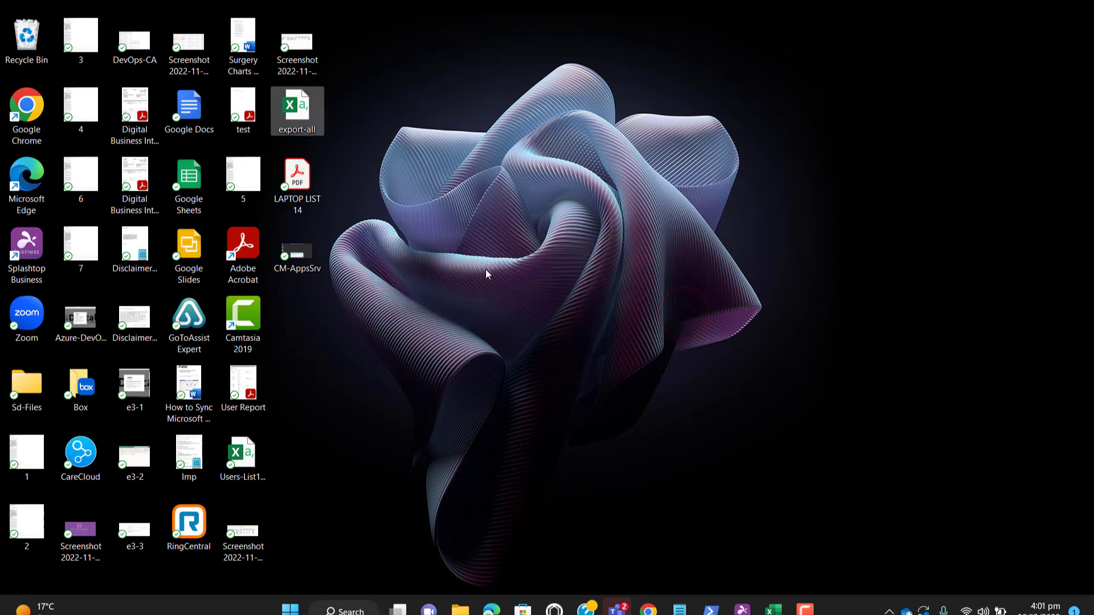
left_click(486, 273)
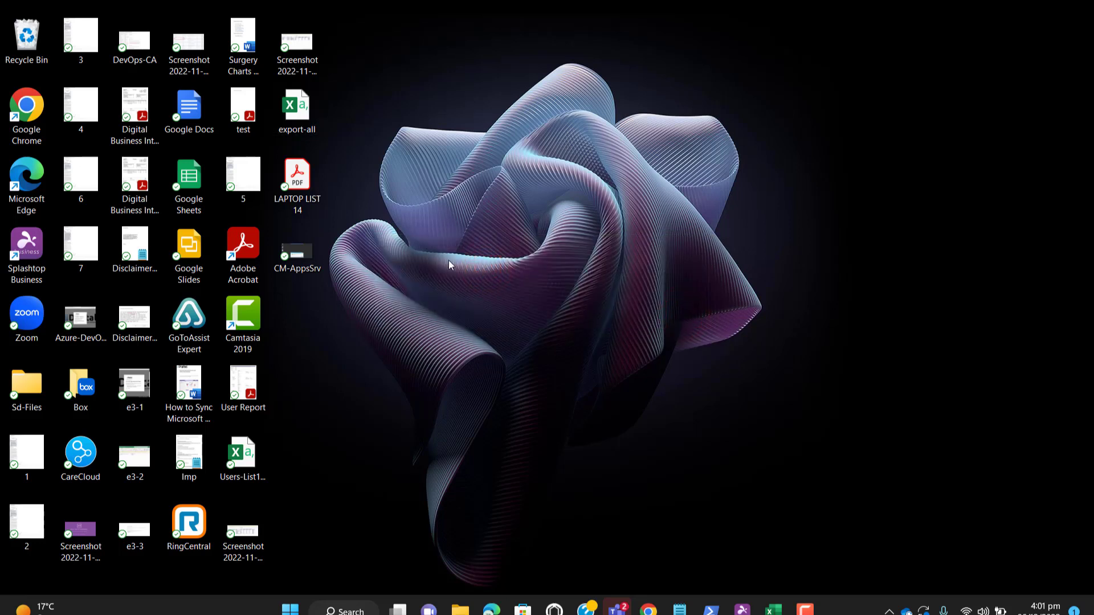
Open the desktop export-all CSV in Excel.
double_click(300, 111)
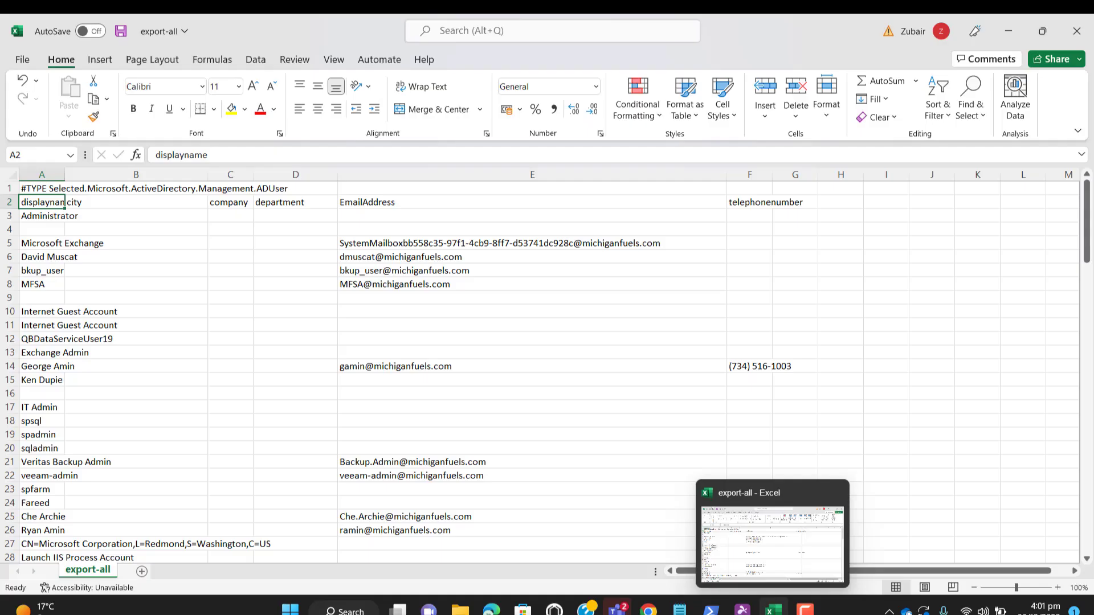
left_click(774, 609)
Review the exported display names, emails and city column in Excel, then minimize to the desktop.
left_click(773, 609)
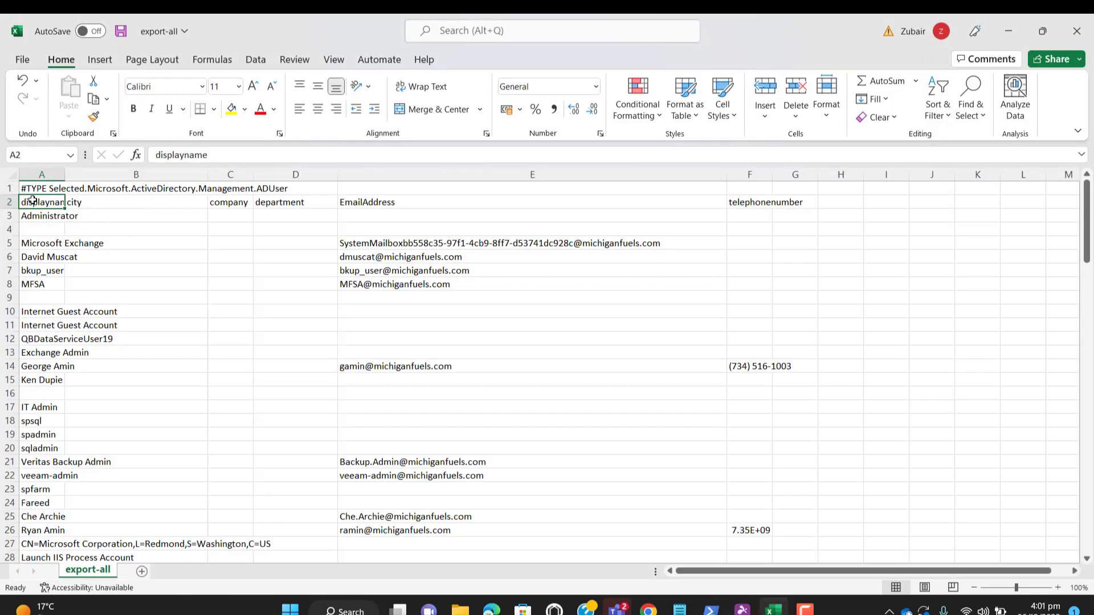
left_click(86, 206)
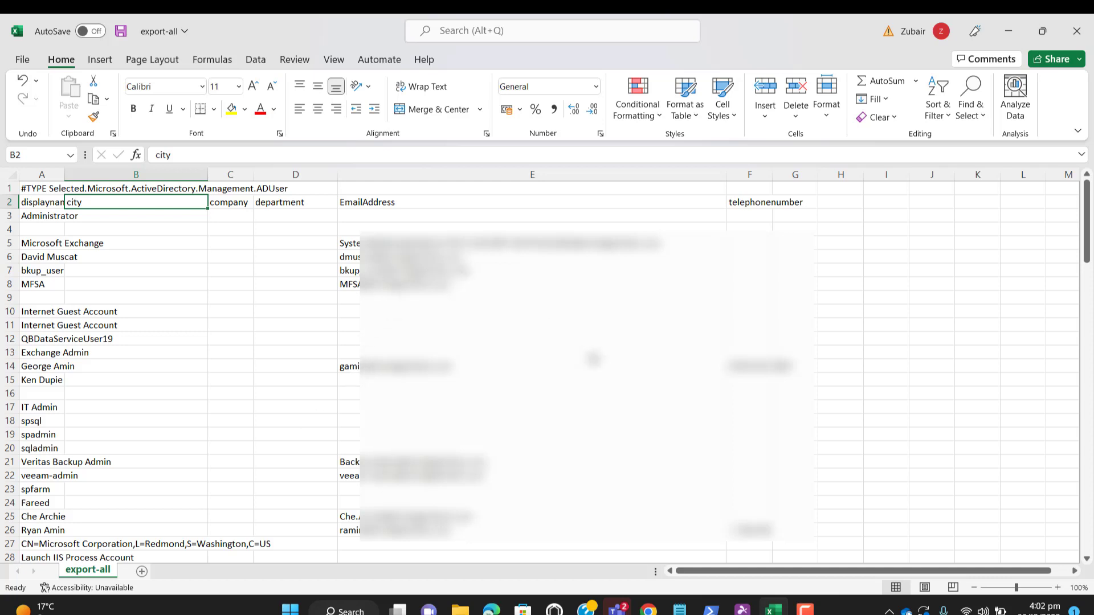
left_click(1008, 34)
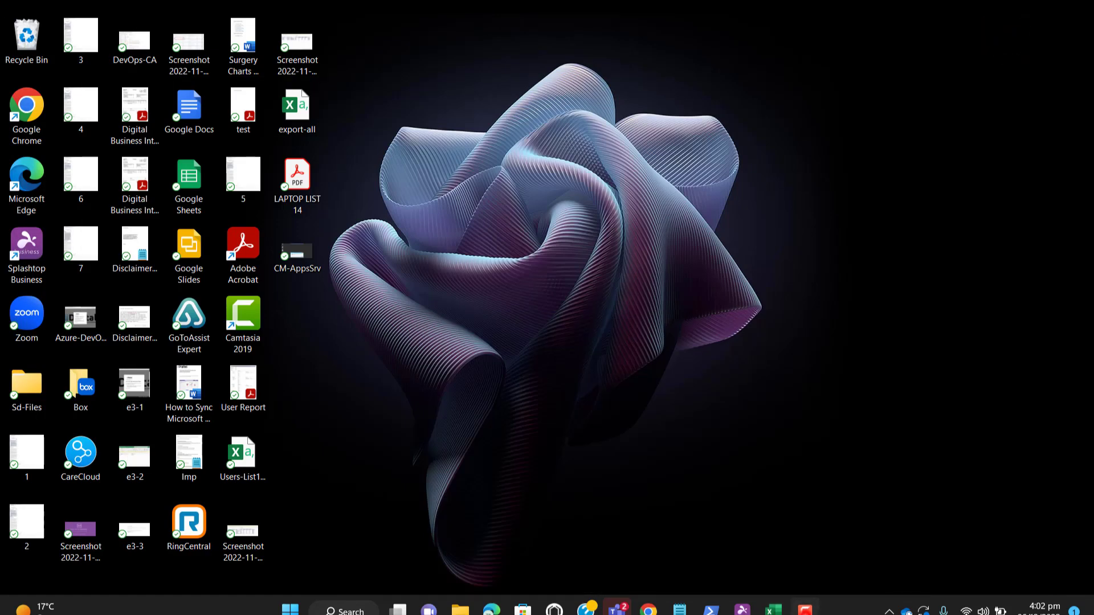
left_click(805, 608)
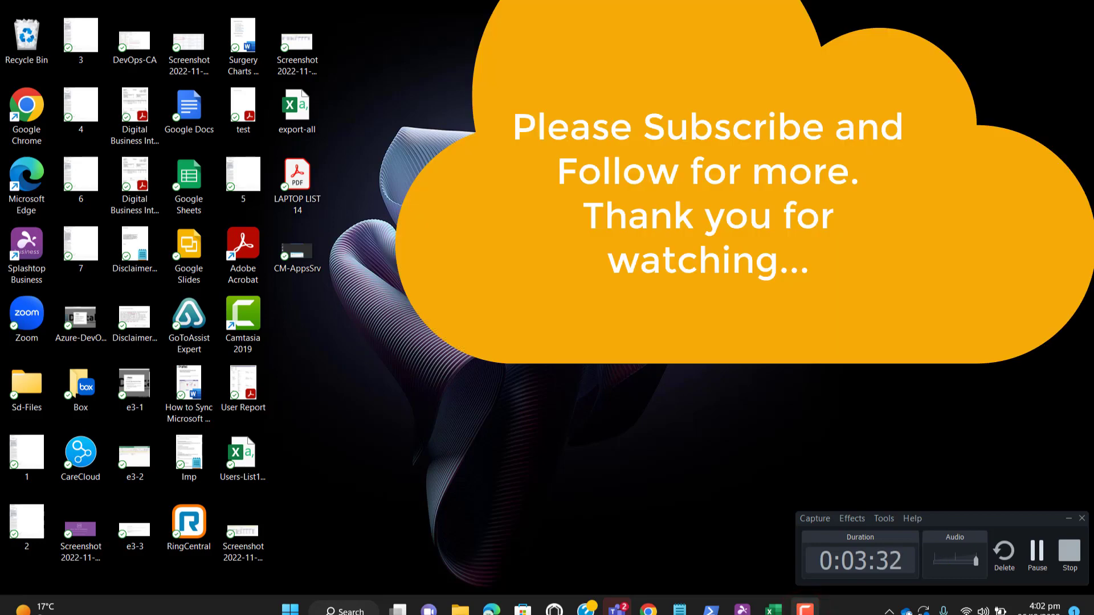